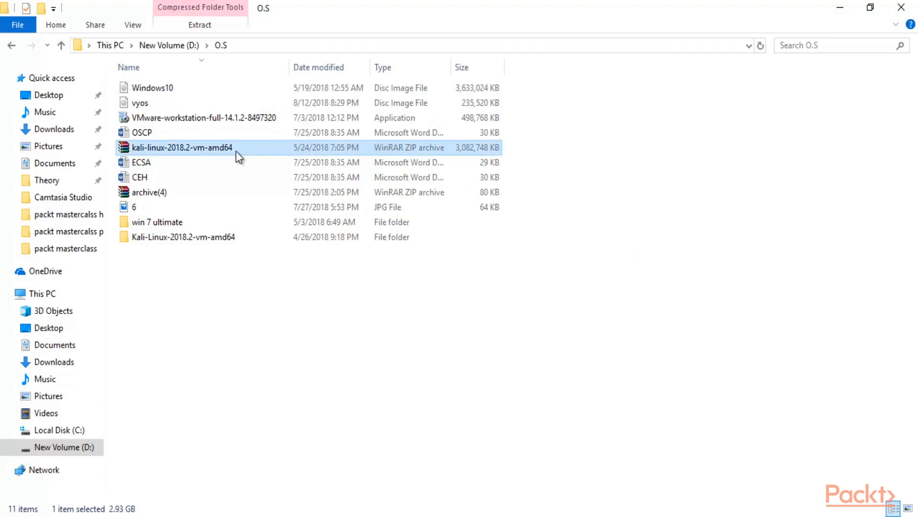
right_click(247, 146)
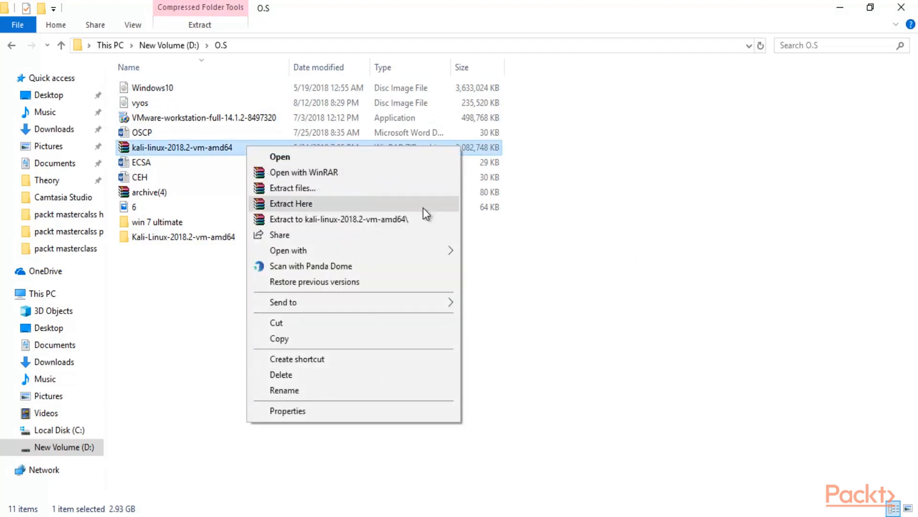
left_click(658, 223)
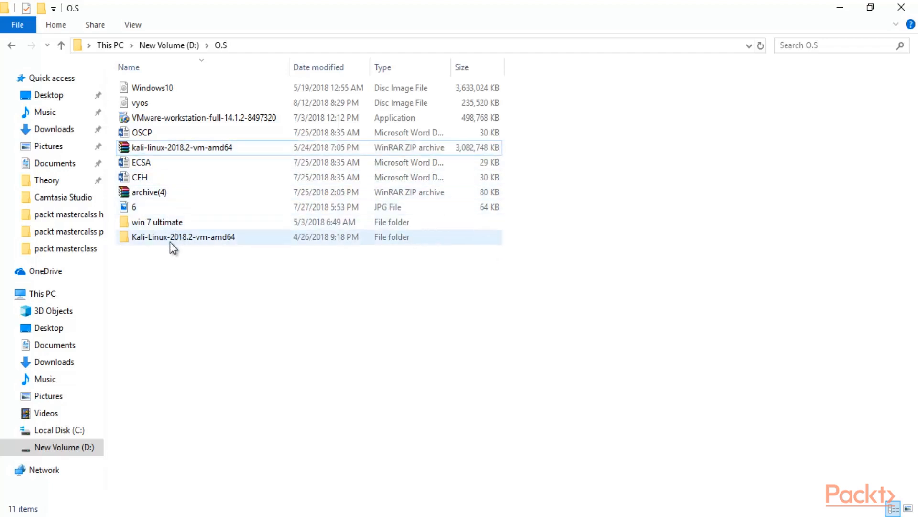
double_click(213, 237)
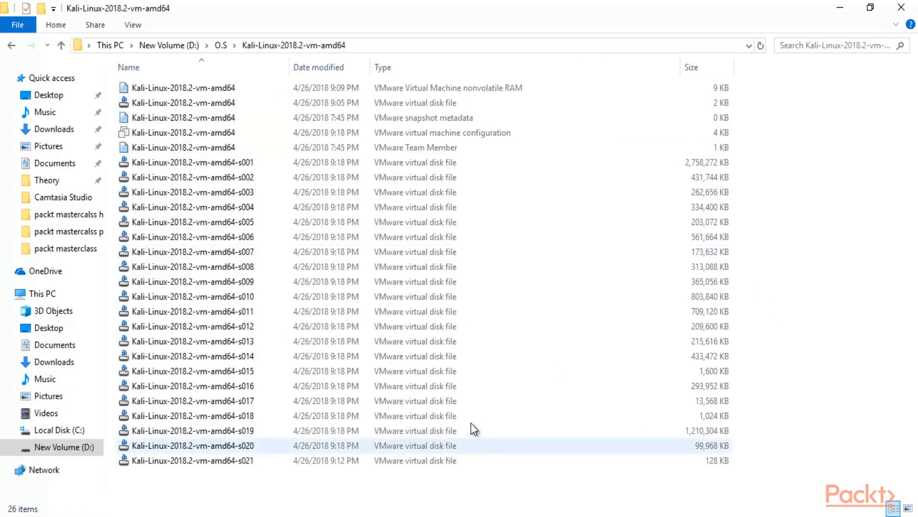
left_click(11, 45)
left_click(196, 86)
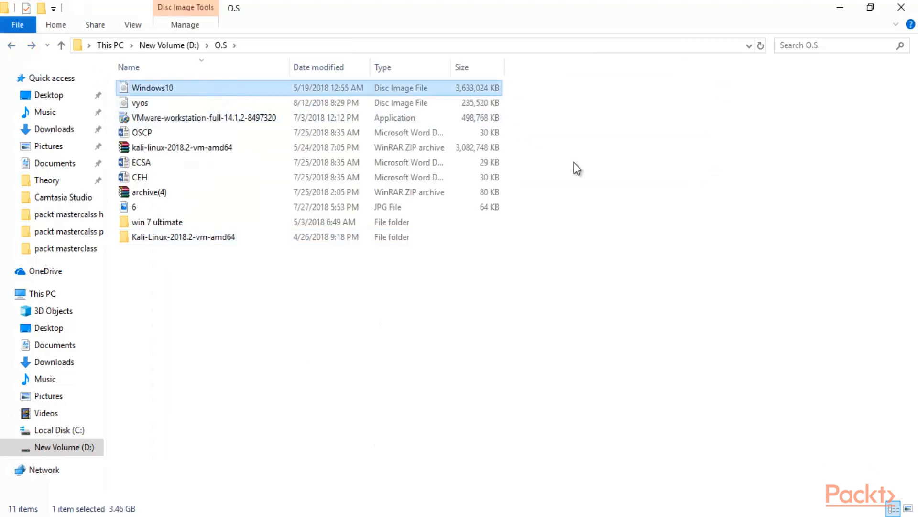
left_click(593, 196)
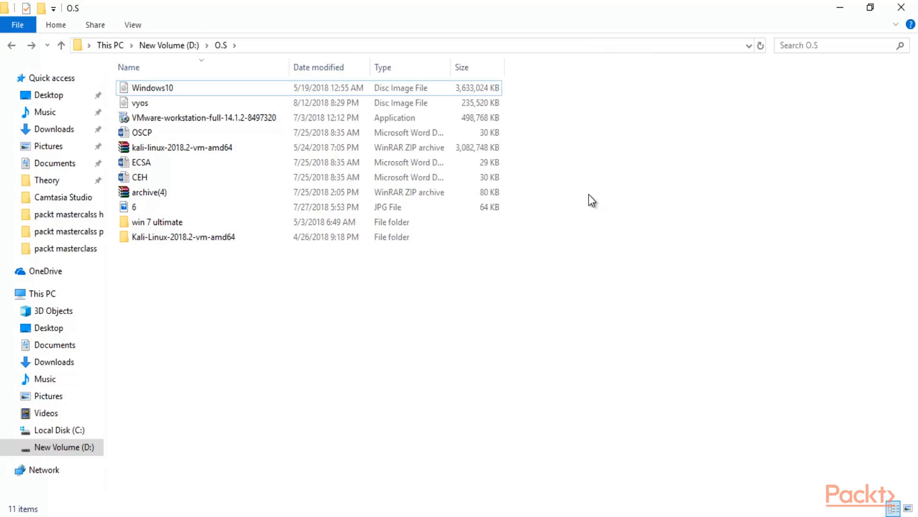
left_click(413, 90)
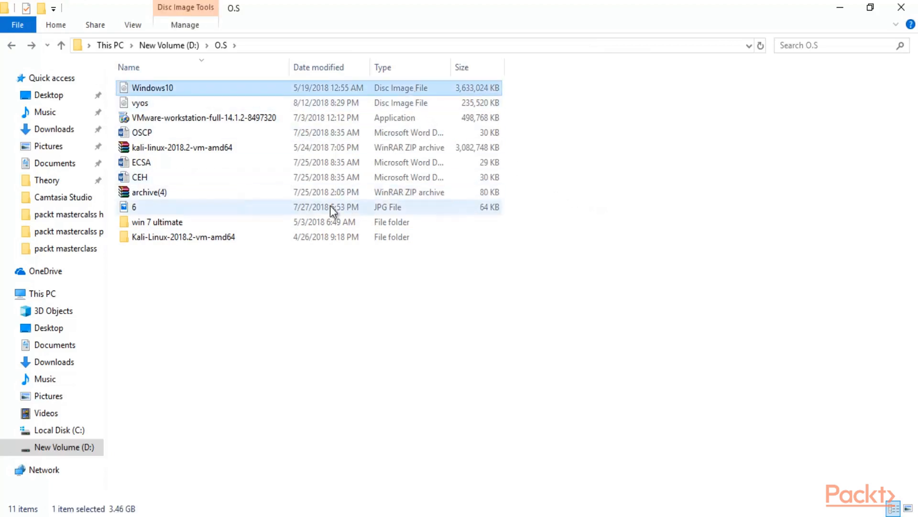
left_click(311, 235)
Step: Launch the New Virtual Machine Wizard from the File menu
left_click(697, 245)
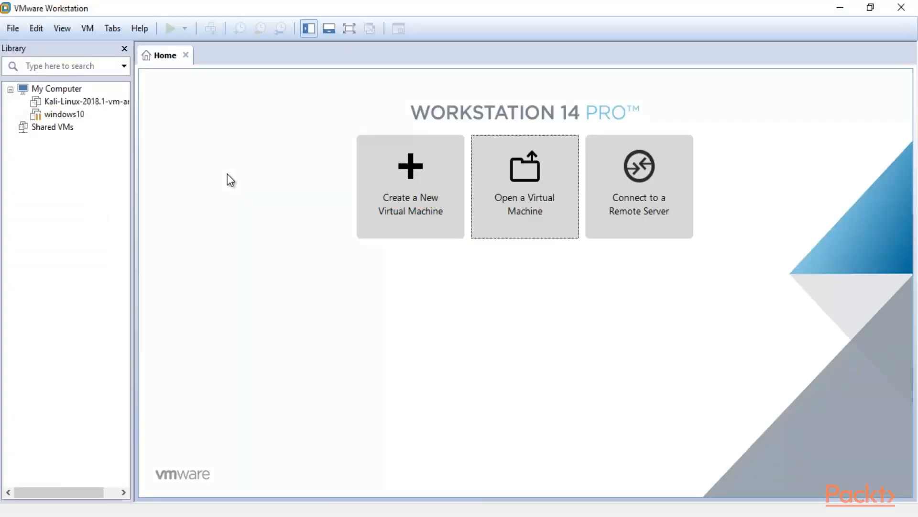
left_click(13, 31)
left_click(19, 44)
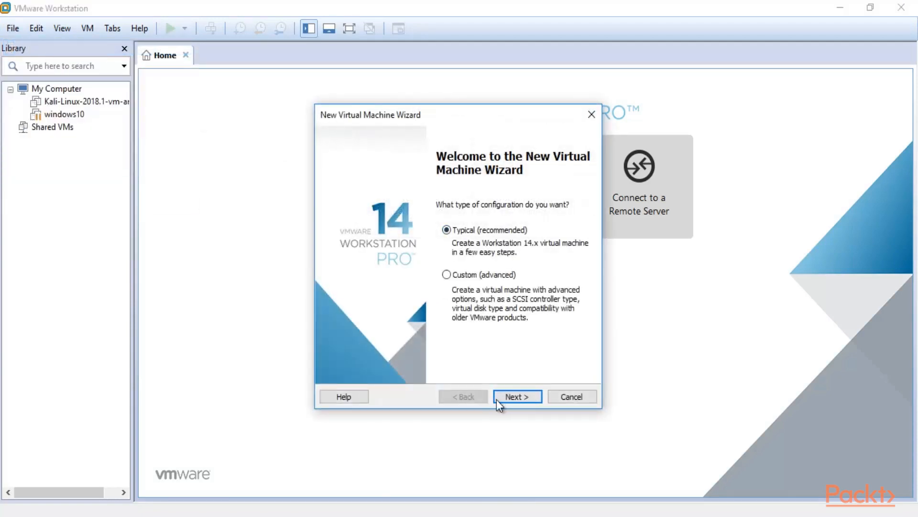
Step: Choose Typical setup and use D:\O.S\Windows10.iso as the installer disc image
left_click(507, 397)
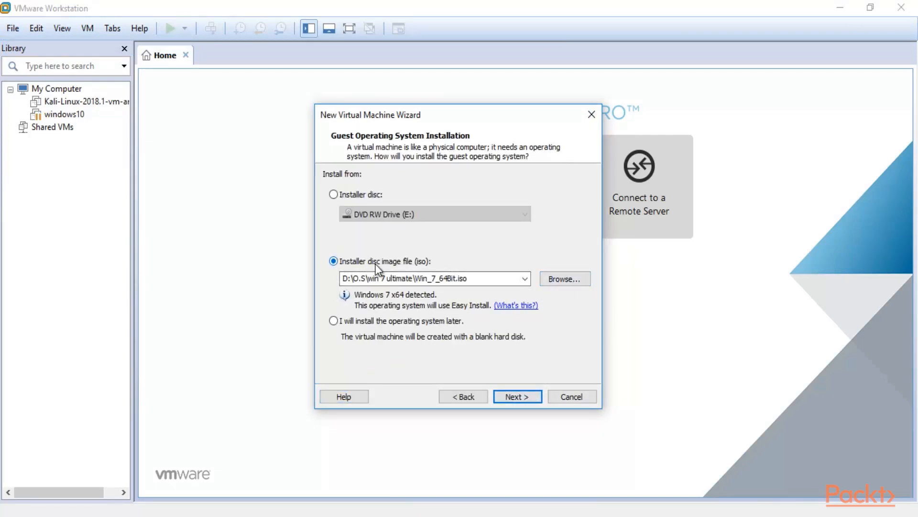
left_click(563, 279)
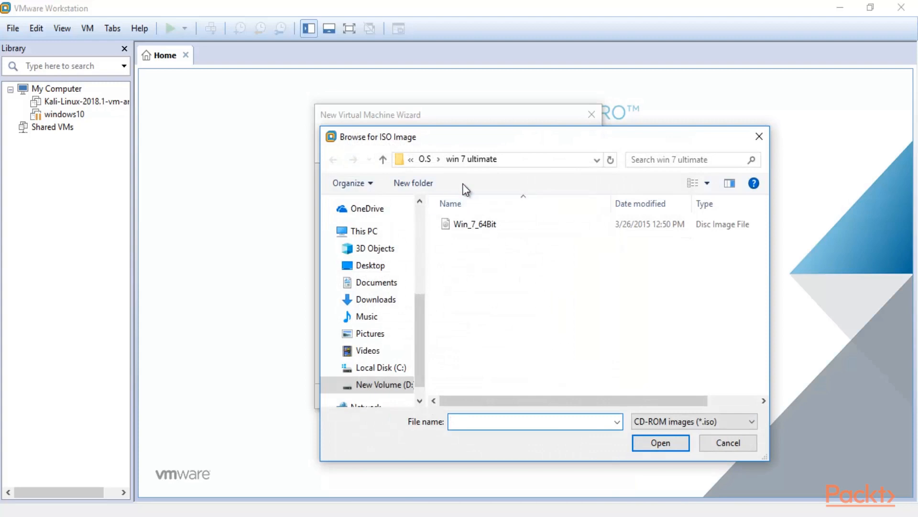
left_click(385, 385)
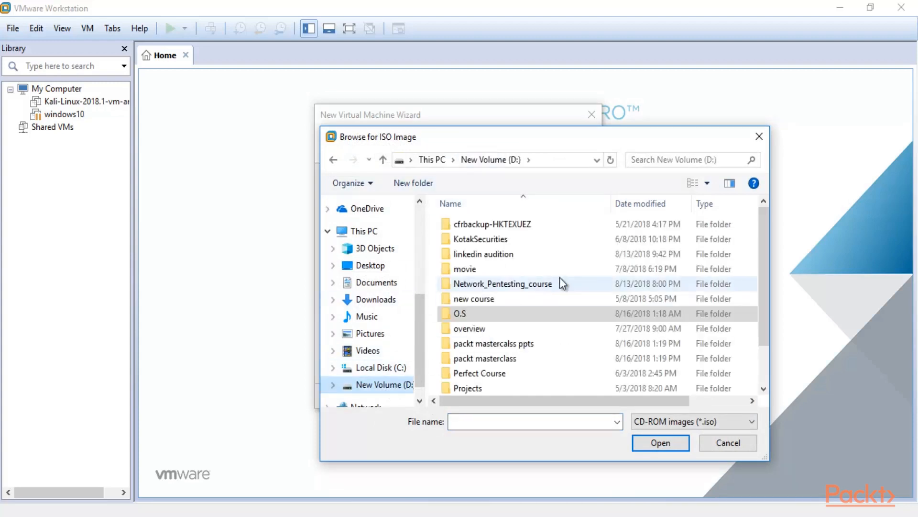
double_click(544, 313)
left_click_drag(511, 137, 490, 125)
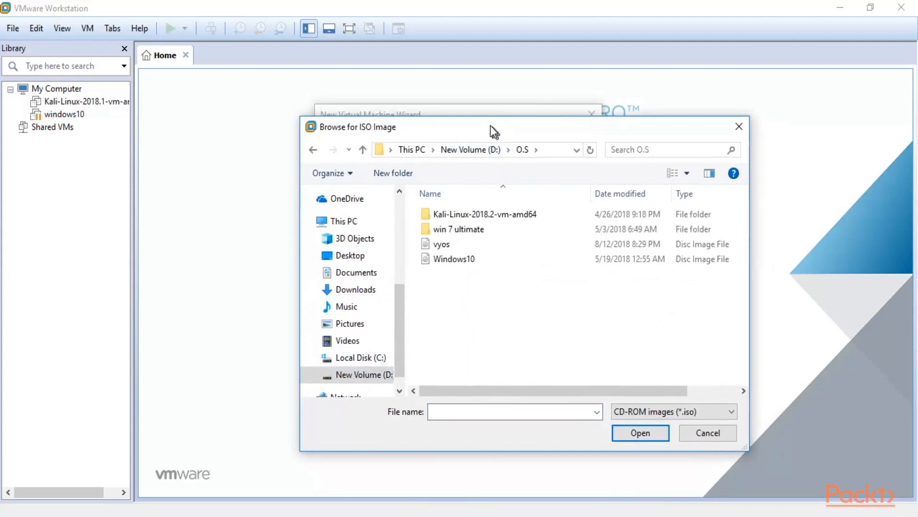
left_click(458, 258)
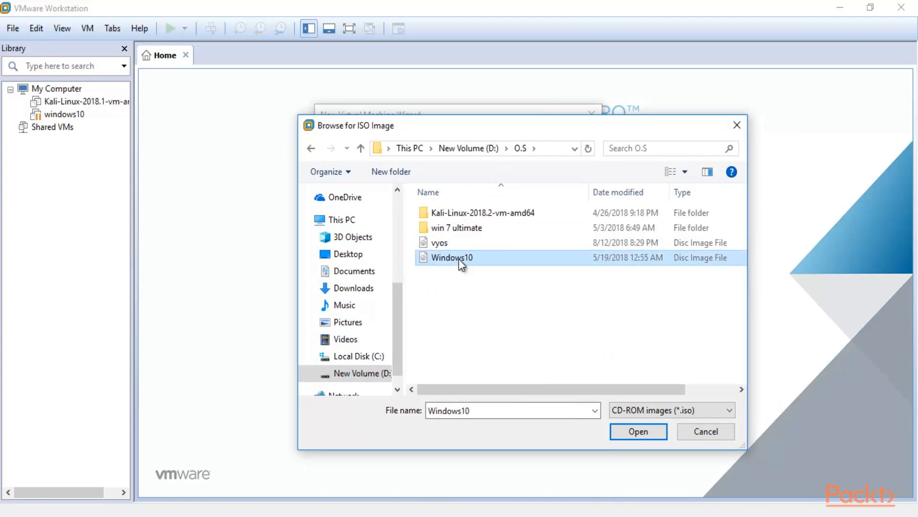
left_click(633, 437)
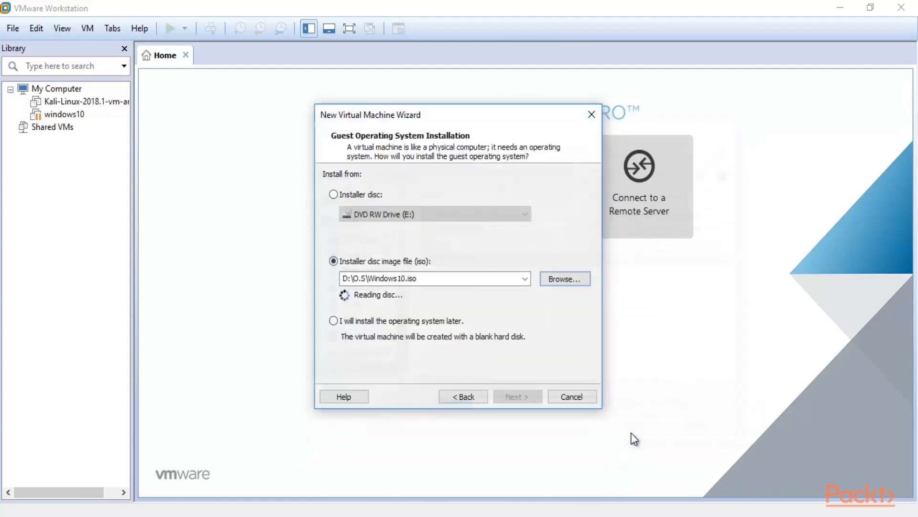
Step: Name the virtual machine 'Windows' and continue to disk capacity
left_click(518, 395)
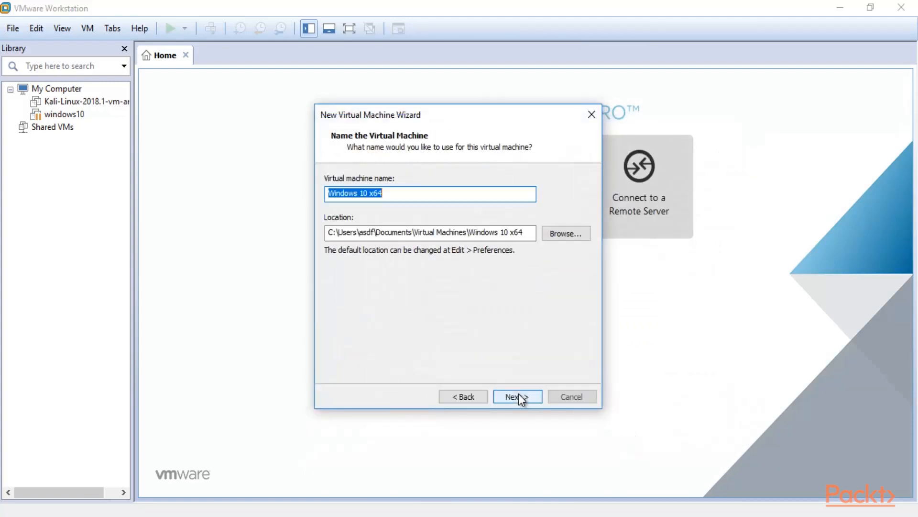
double_click(411, 189)
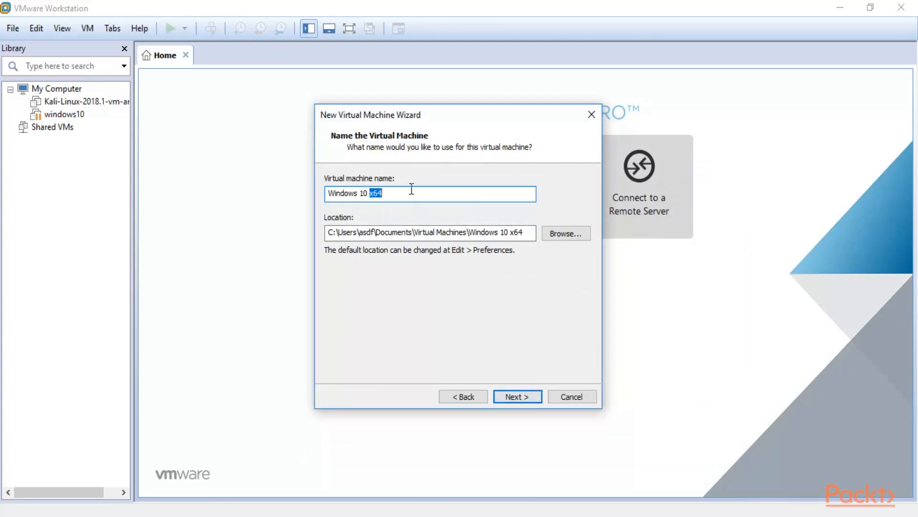
key("BackSpace")
key("BackSpace")
key("BackSpace")
key("BackSpace")
key("BackSpace")
left_click(518, 396)
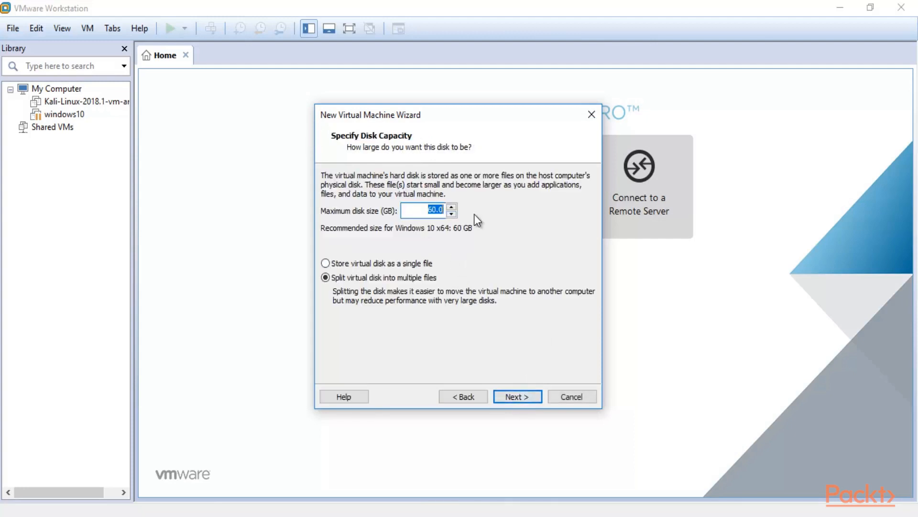
Step: Store the 60 GB disk as a single file and switch networking from NAT to Bridged
left_click(339, 263)
left_click(503, 396)
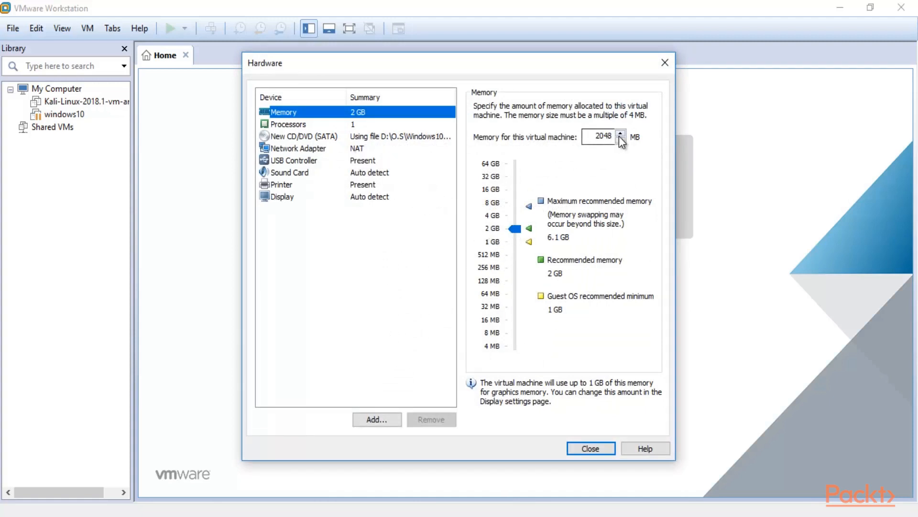
left_click(363, 150)
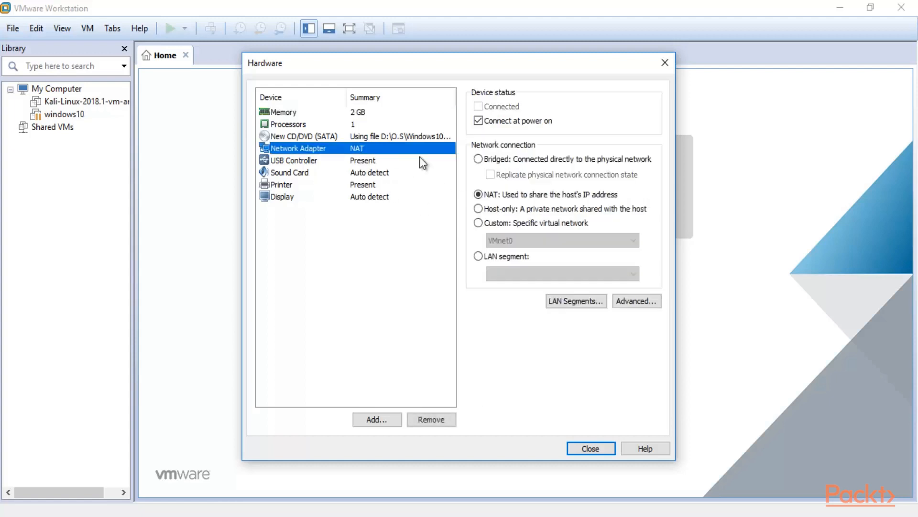
left_click(479, 160)
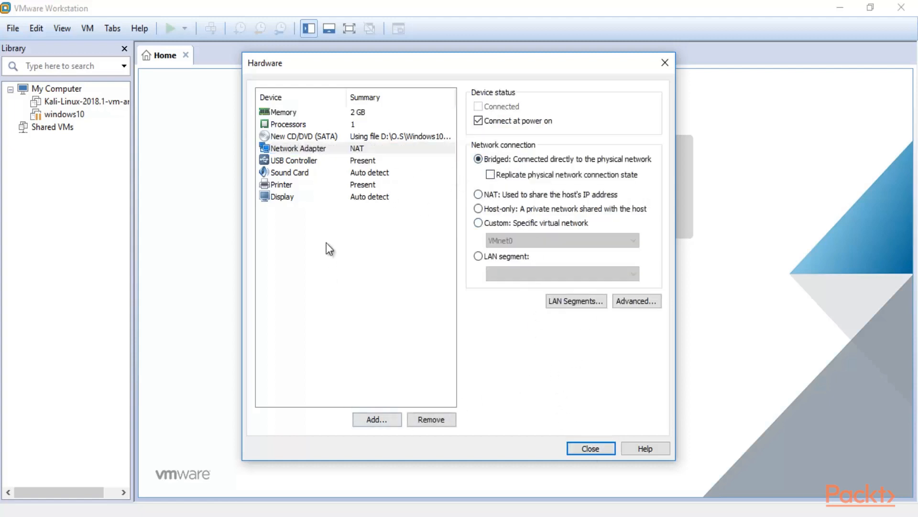
left_click(590, 448)
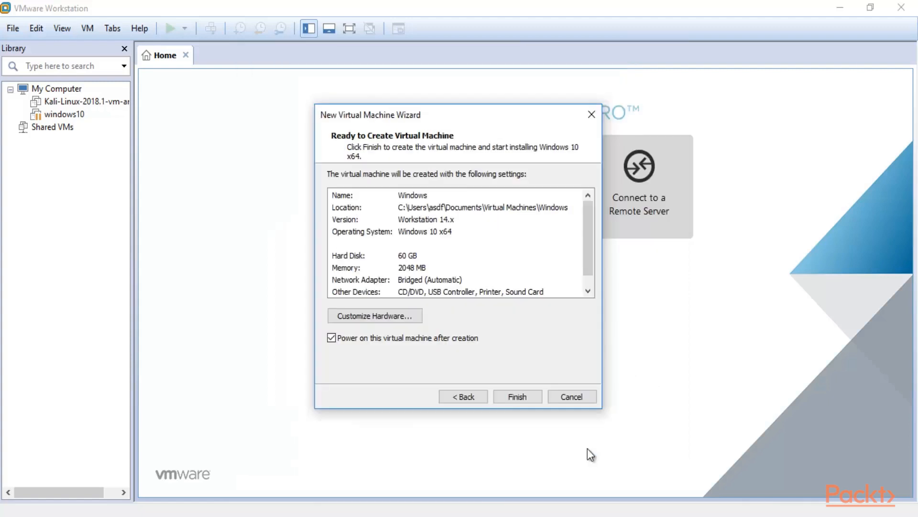
Step: Finish creating the Windows VM, then bring the O.S folder window forward
left_click(508, 396)
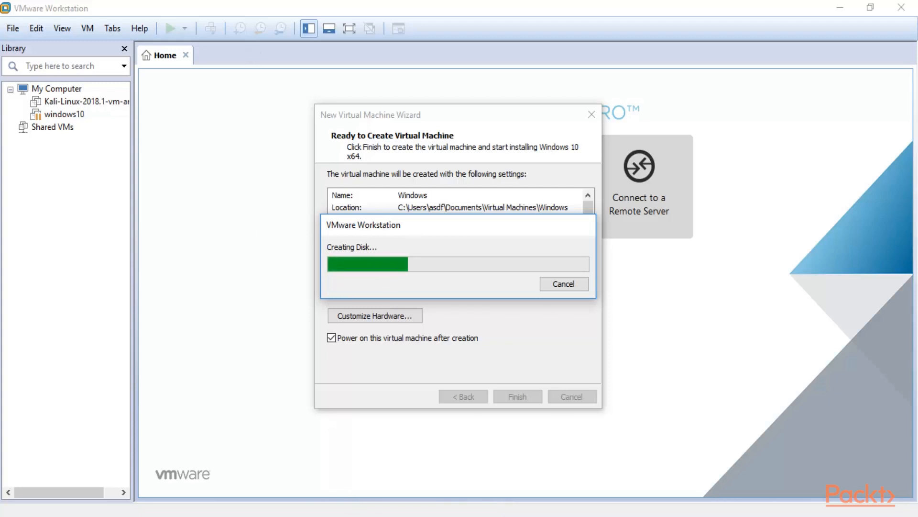
left_click(345, 516)
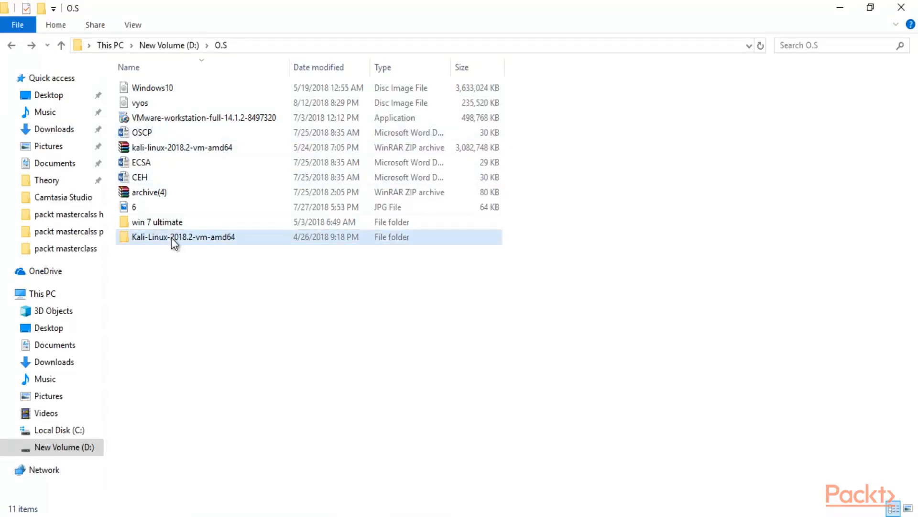
Step: Open the Kali-Linux-2018.2-vm-amd64 folder and its .vmx file in VMware Workstation
left_click(172, 238)
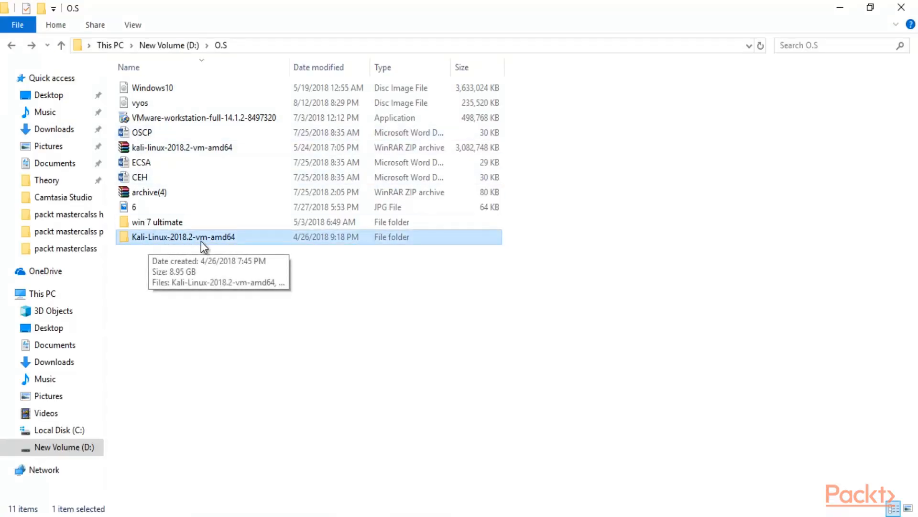
double_click(239, 236)
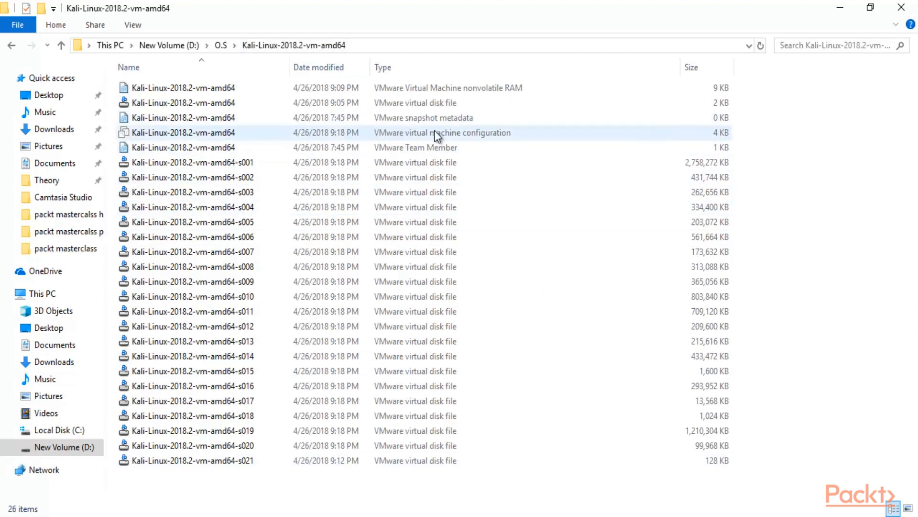
left_click(421, 136)
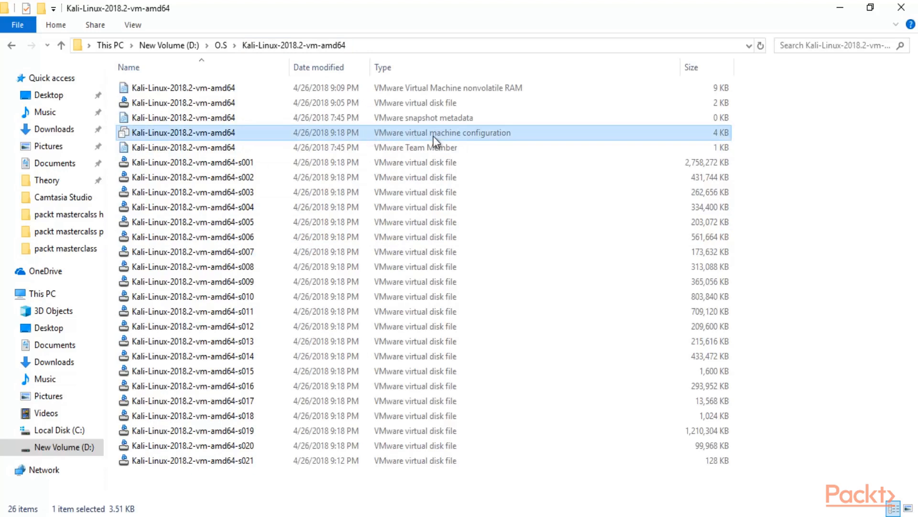
double_click(473, 135)
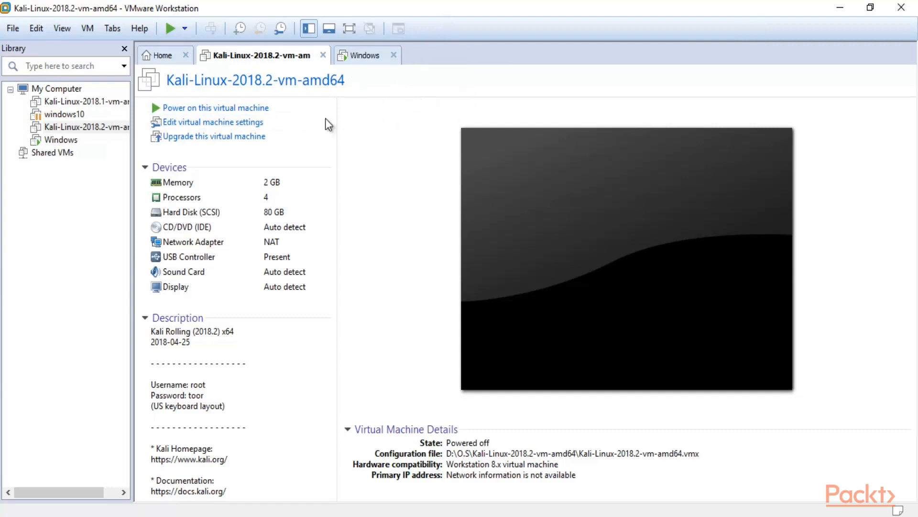
Step: Power on the Kali VM and answer 'I Copied It' to the moved-or-copied prompt
left_click(216, 109)
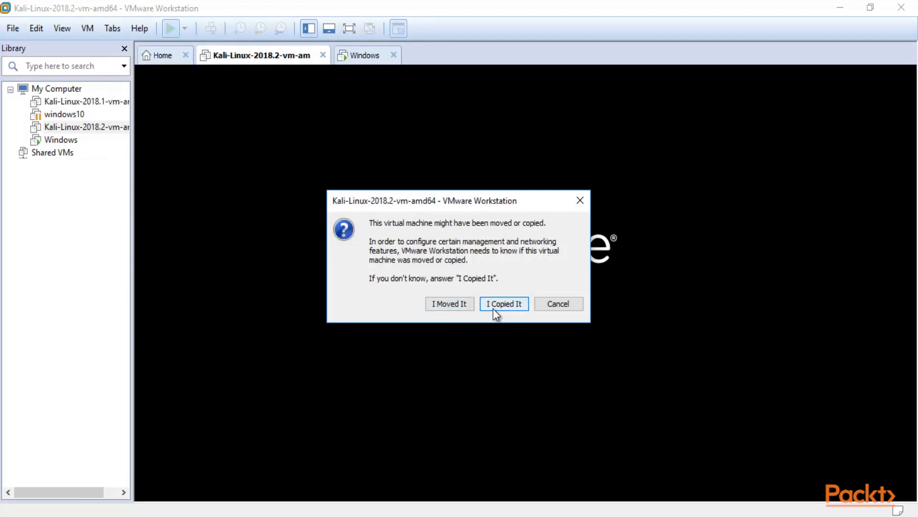
left_click(495, 304)
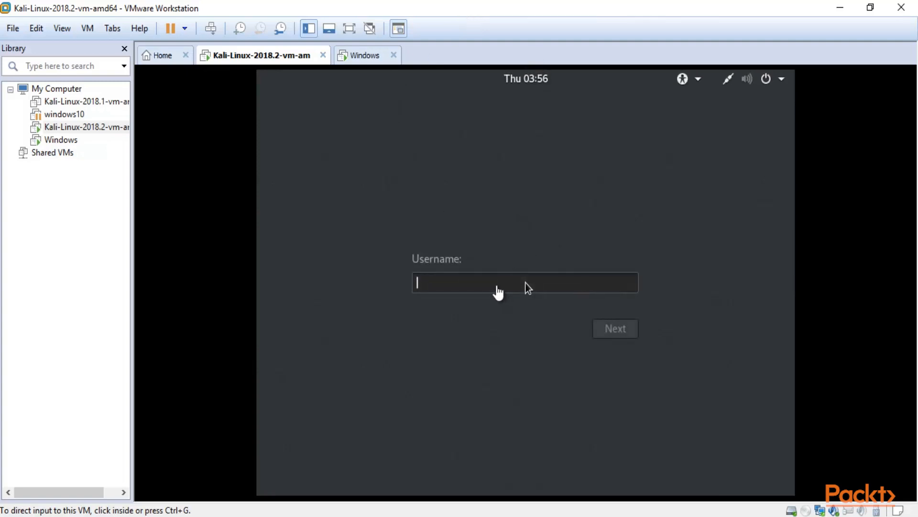
Step: Log in to Kali as root with the account password, then release input to the host
left_click(525, 283)
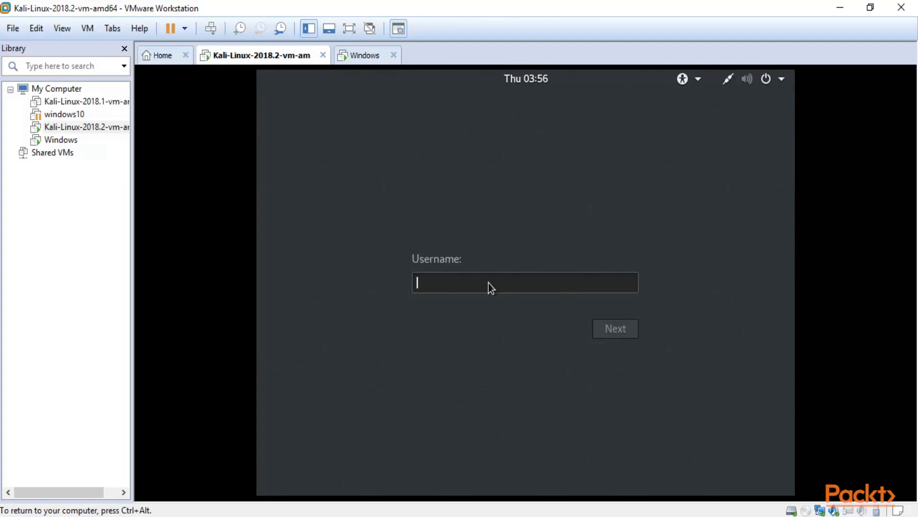
type("root")
key("Return")
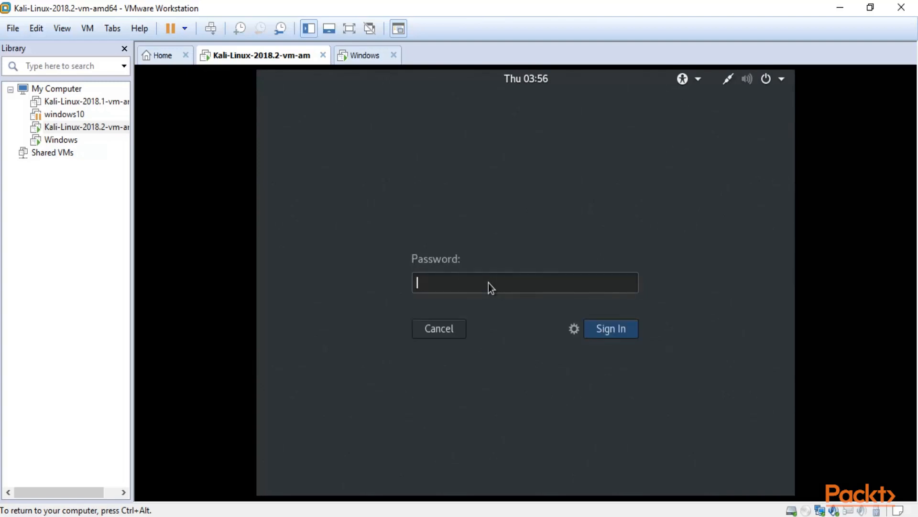
type("toor")
key("Return")
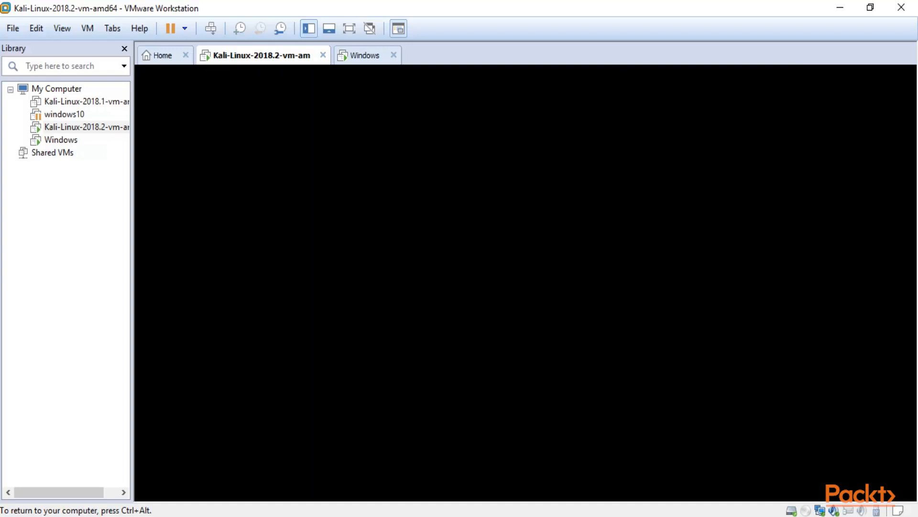
key("ctrl+alt")
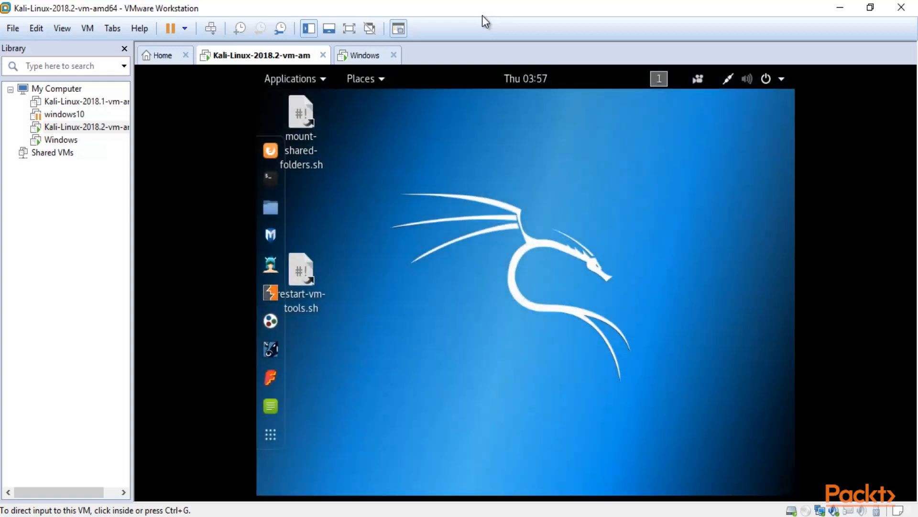
Step: Show Kali full screen, switch to the Windows tab, then return to Kali
left_click(349, 30)
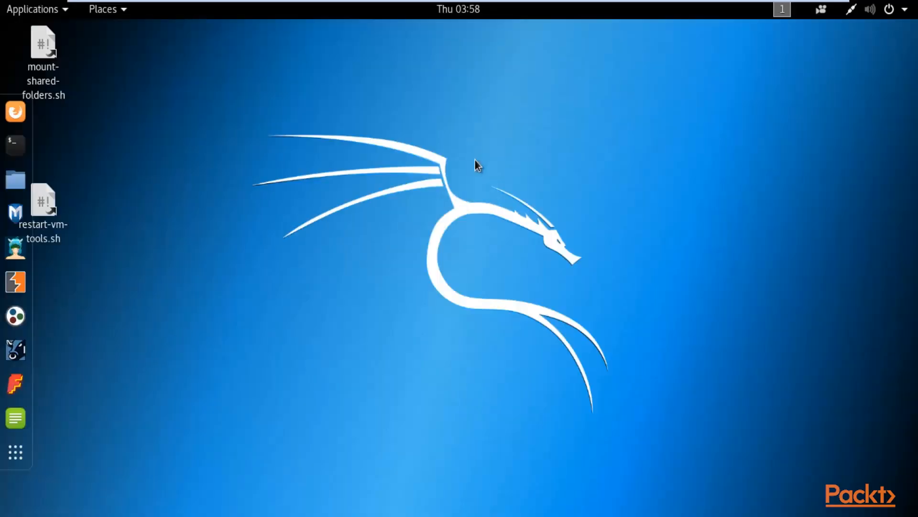
mouse_move(660, 6)
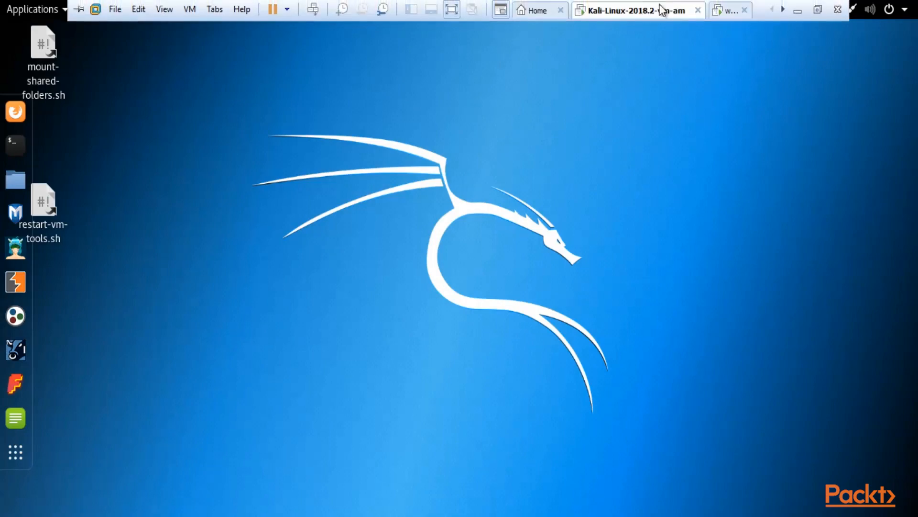
left_click(721, 15)
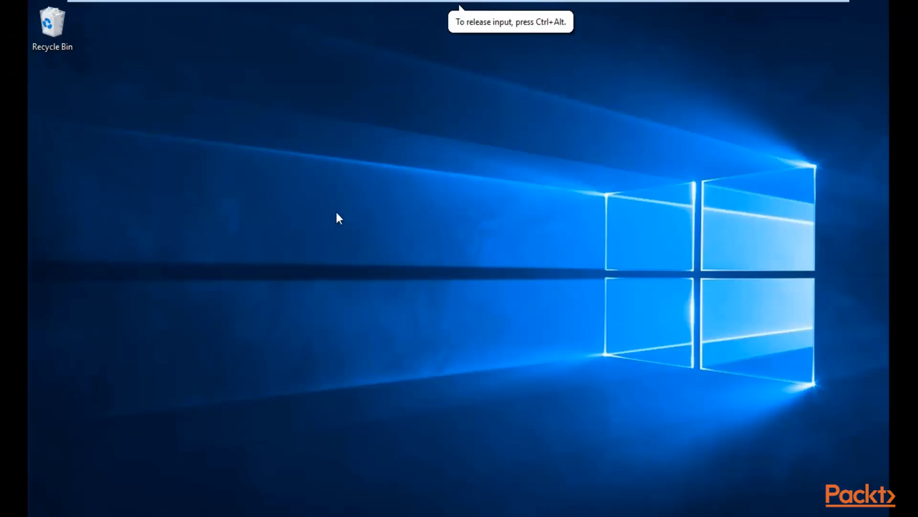
mouse_move(554, 5)
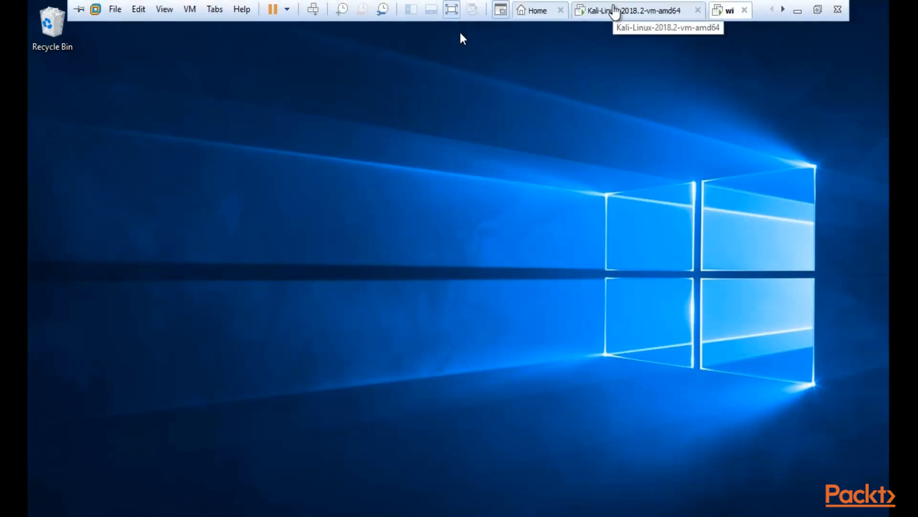
left_click(614, 11)
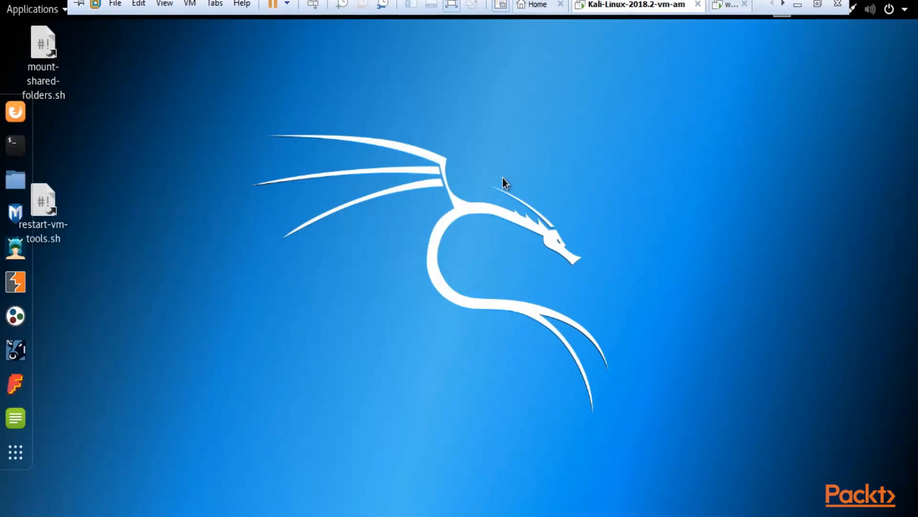